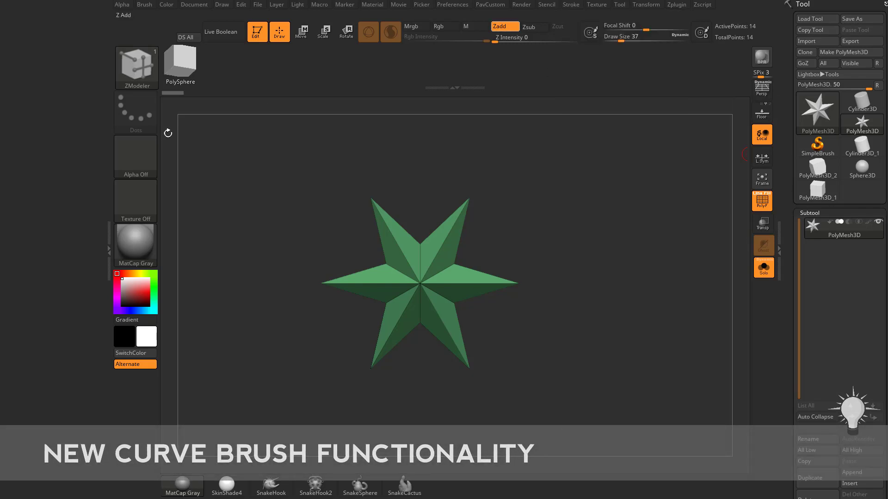
Step: Dock the Stroke palette in the free side tray
left_click(108, 174)
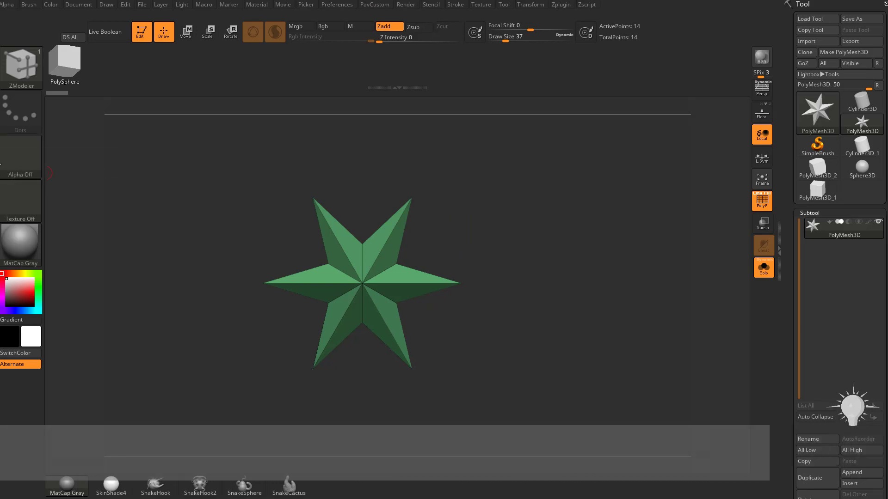
left_click(1, 139)
left_click(571, 5)
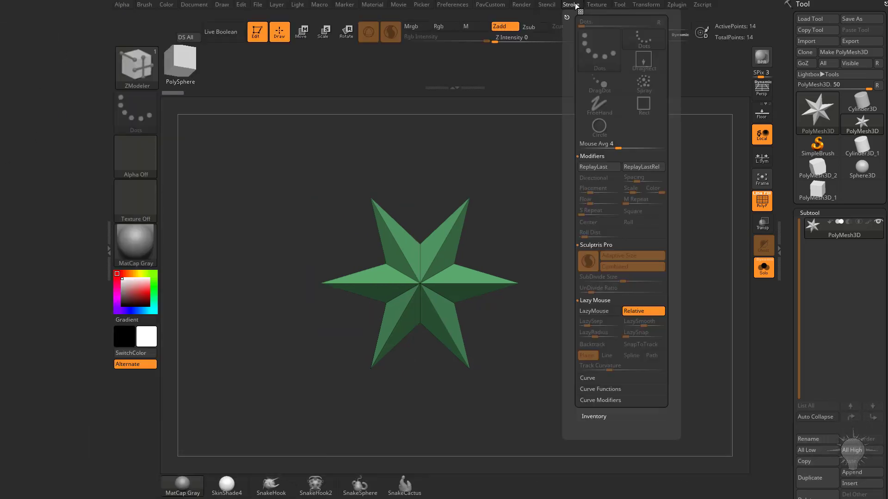
mouse_move(567, 17)
left_mouse_down()
mouse_move(79, 83)
mouse_move(50, 60)
left_mouse_up()
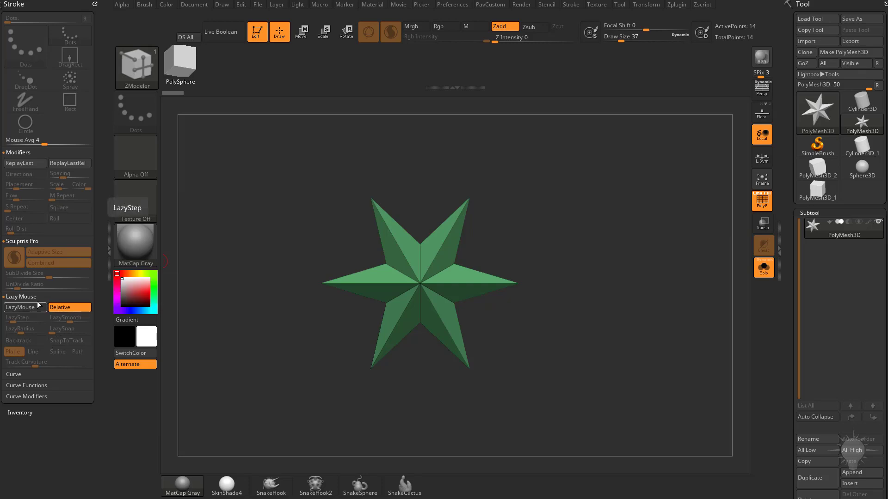
Step: Collapse the Sculptris Pro and Lazy Mouse settings and expand the Curve, Curve Functions and Curve Modifiers settings
left_click(25, 297, "shift")
left_click(23, 242)
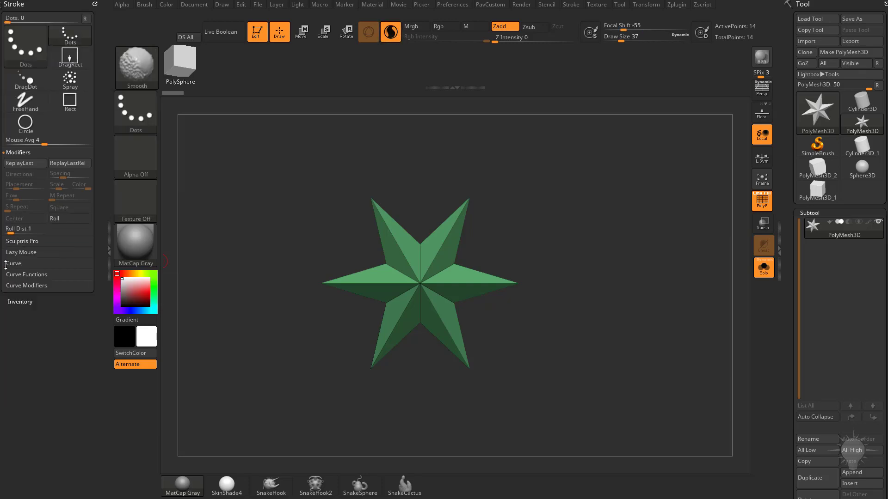
left_click(17, 264)
left_click(24, 319)
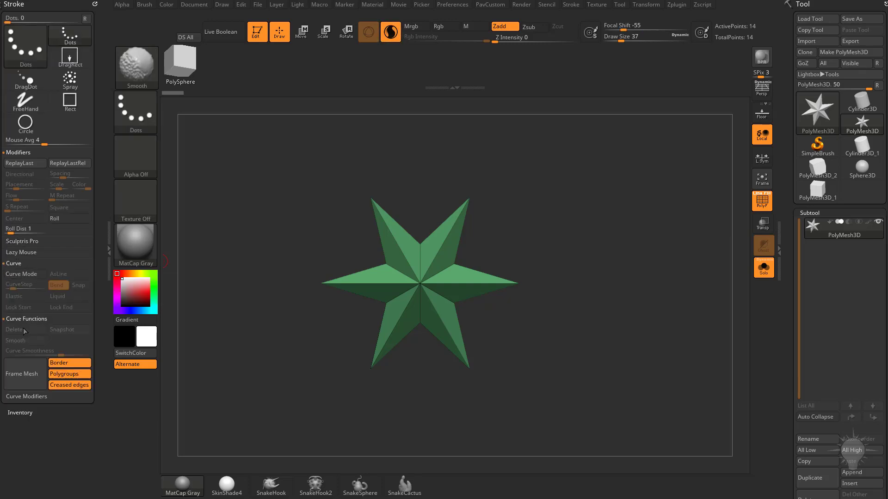
left_click(24, 397)
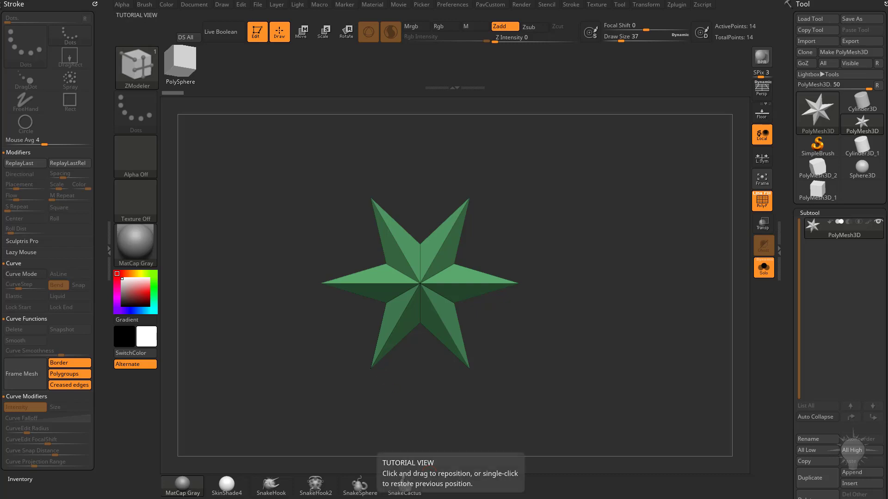
Step: Switch to the browser to look at the channel's YouTube playlists and return to ZBrush
left_click_drag(550, 498, 476, 17)
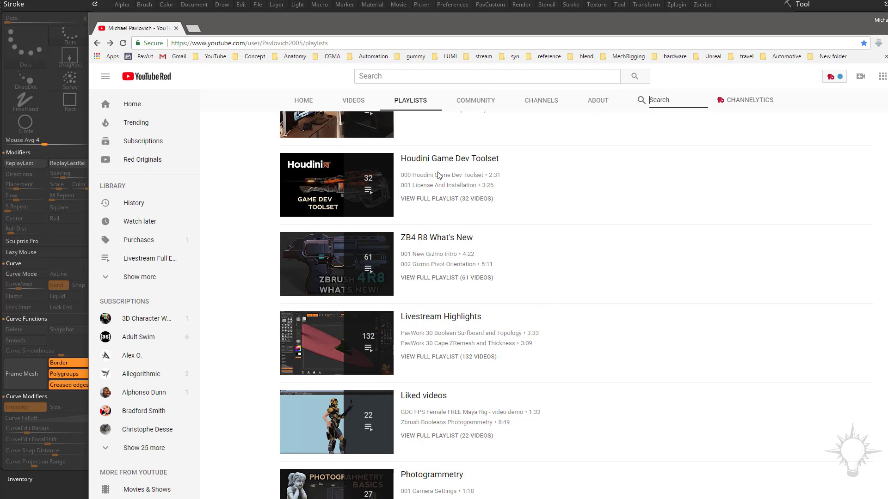
key("alt+Tab")
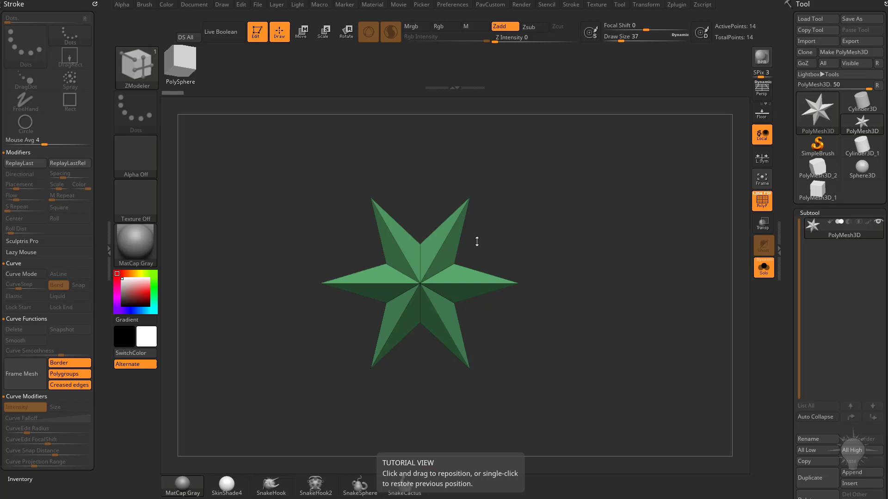
Step: Select the IMM Curve brush and choose its Necklace Link mesh
left_click_drag(536, 240, 555, 236)
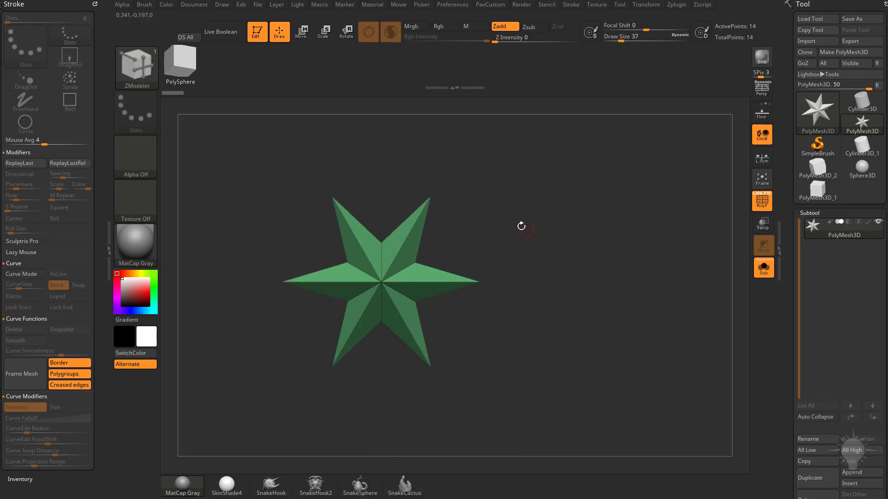
key("b")
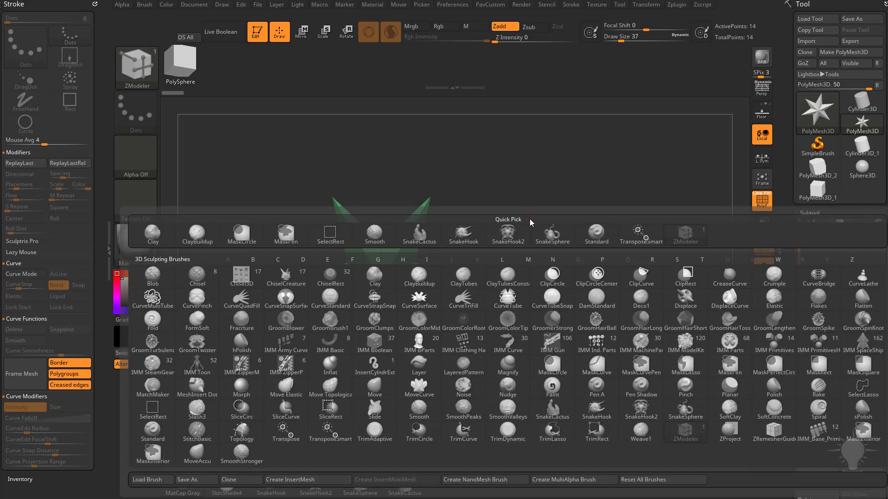
key("i")
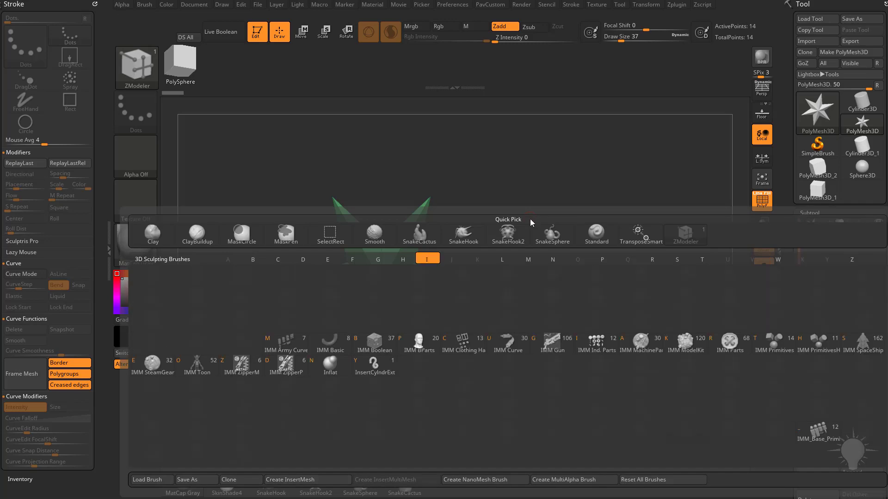
left_click(508, 344)
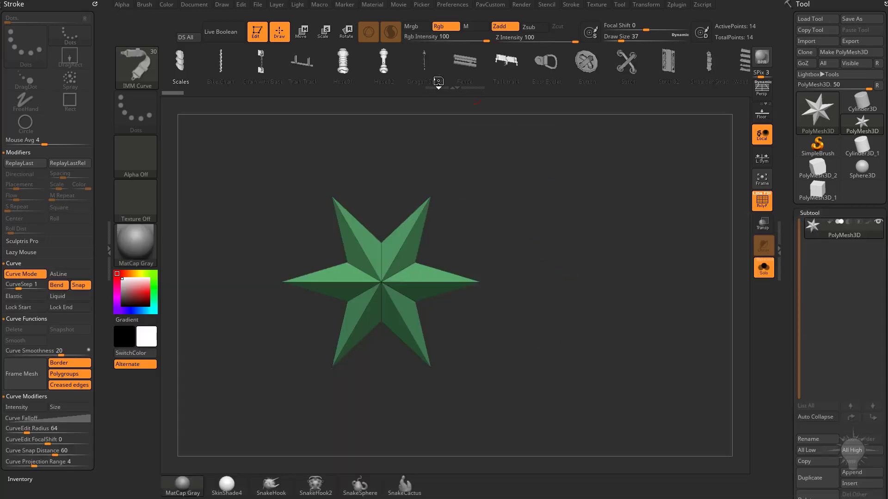
left_click_drag(439, 81, 420, 77)
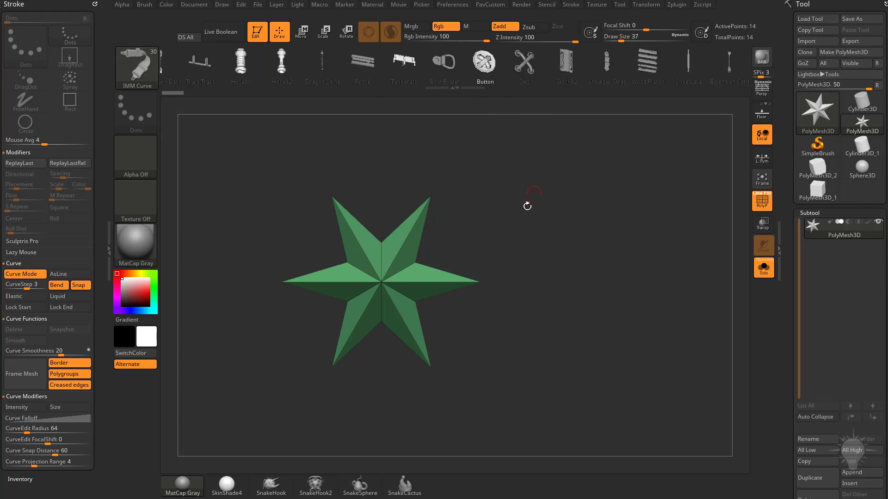
key("m")
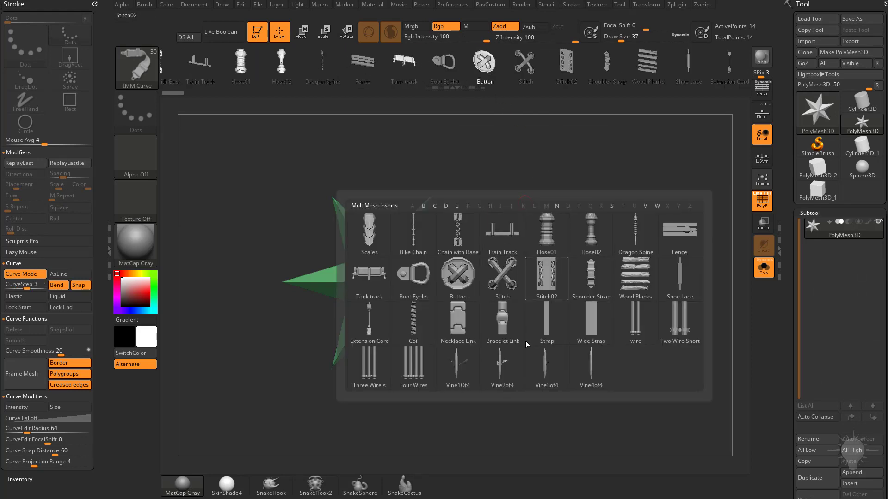
left_click(489, 316)
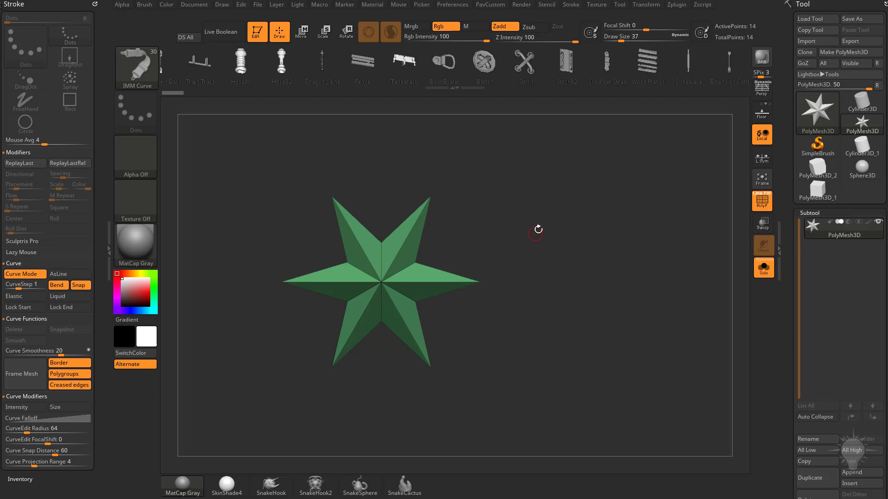
Step: Draw an S-shaped link curve with draw size 64, starting on the star and ending in the empty space beside it
left_click_drag(525, 223, 493, 256, "alt")
key("s")
left_click_drag(370, 303, 589, 194)
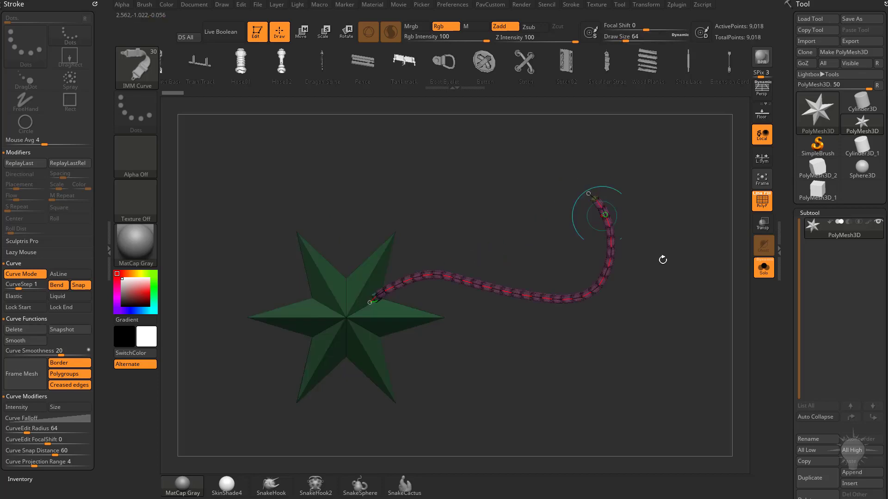
Step: Pull several points along the link curve up and down to bend it into a wavier shape
left_click_drag(525, 339, 527, 332, "alt")
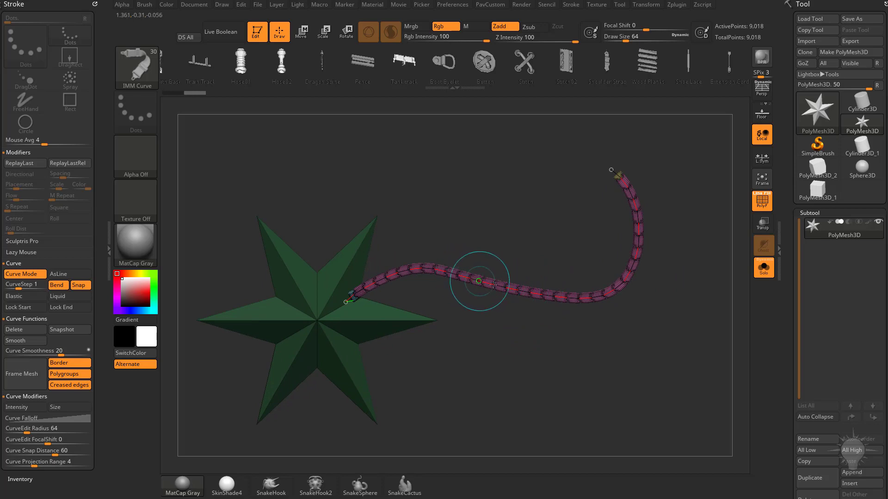
left_click_drag(530, 293, 503, 261)
left_click_drag(431, 269, 432, 334)
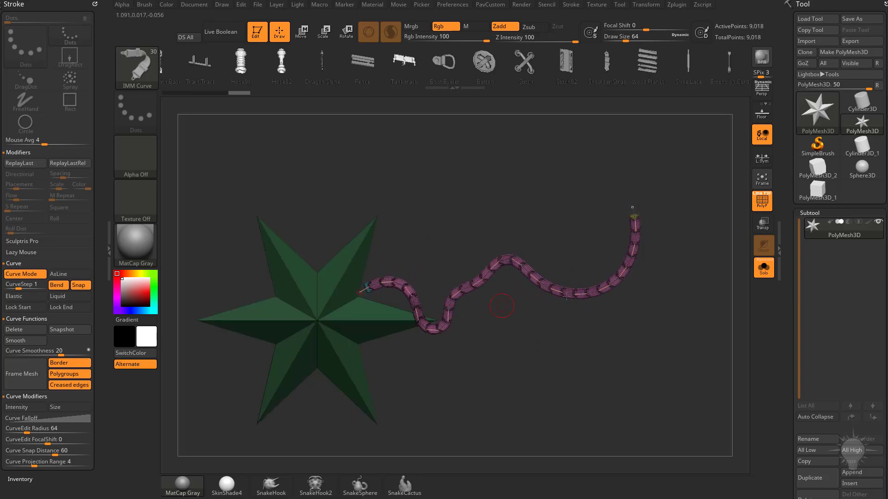
left_click_drag(567, 296, 573, 255)
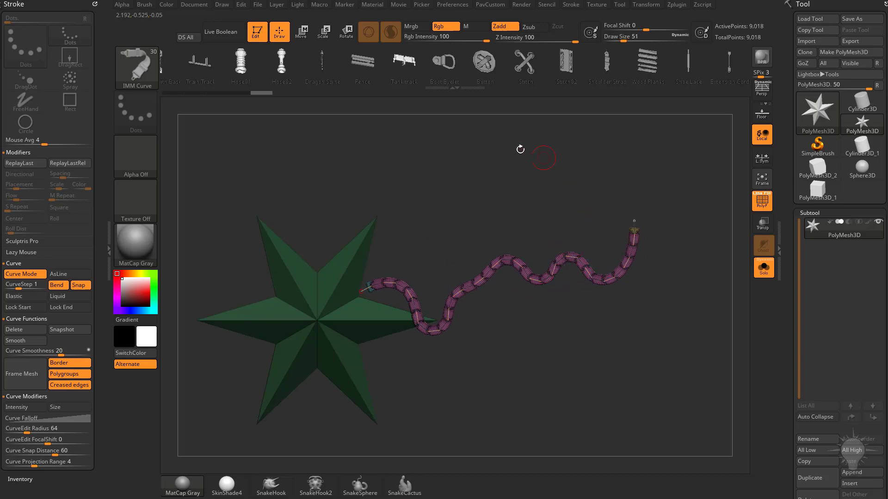
Step: Update the link curve with different draw sizes to rescale its links, finishing at draw size 120
key("s")
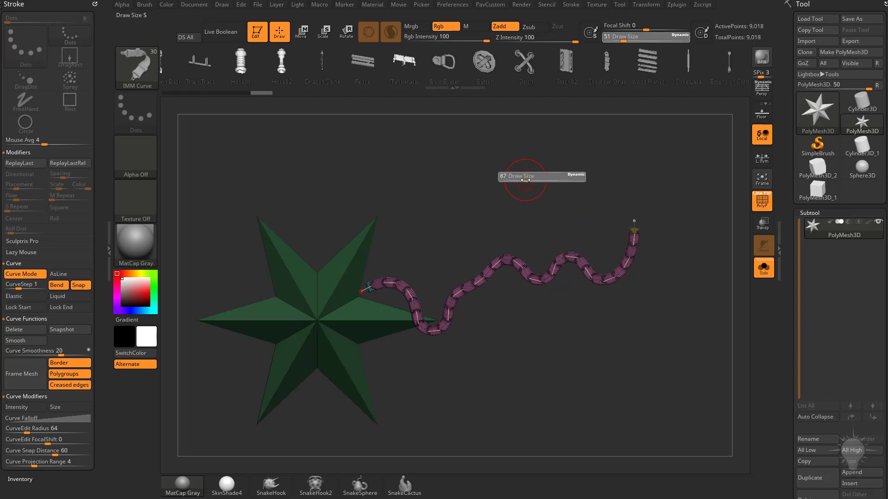
left_click_drag(526, 180, 527, 180)
left_click(509, 263)
key("s")
left_click_drag(533, 325, 527, 325)
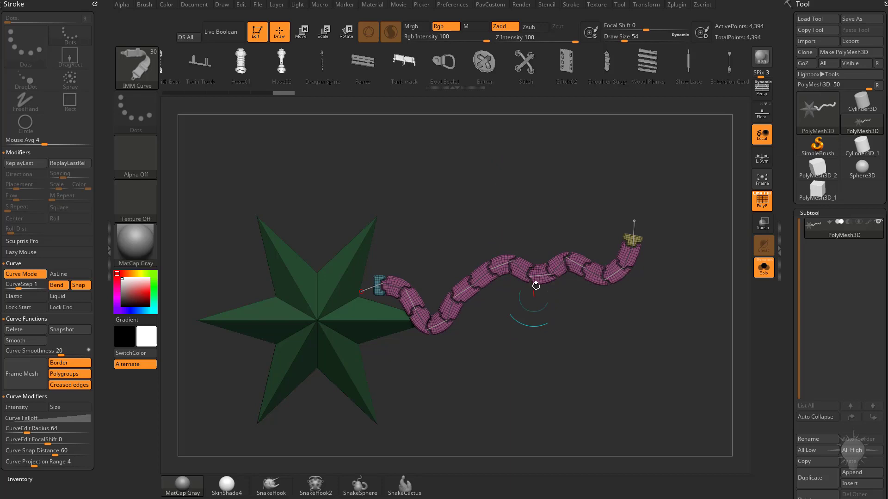
left_click(536, 285)
left_click_drag(617, 325, 626, 325)
left_click(610, 277)
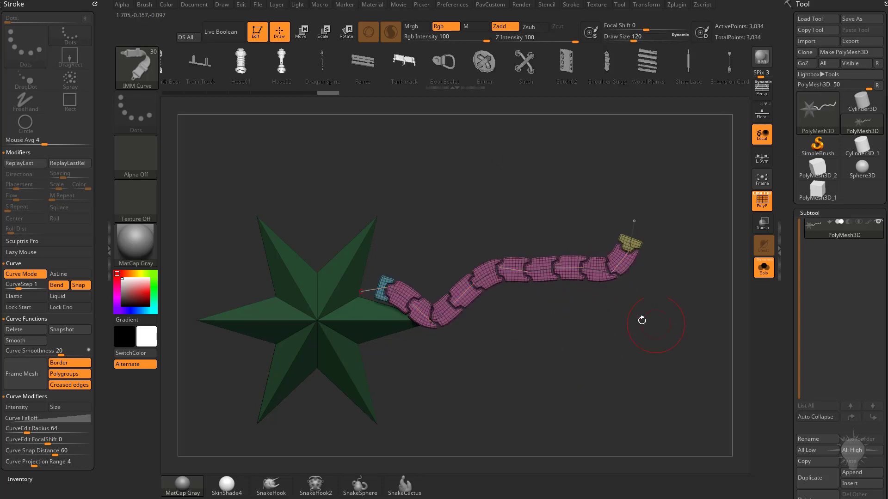
Step: Swap the curve's mesh to Bracelet Link and update the curve again with the Hose02 mesh
key("m")
key("m")
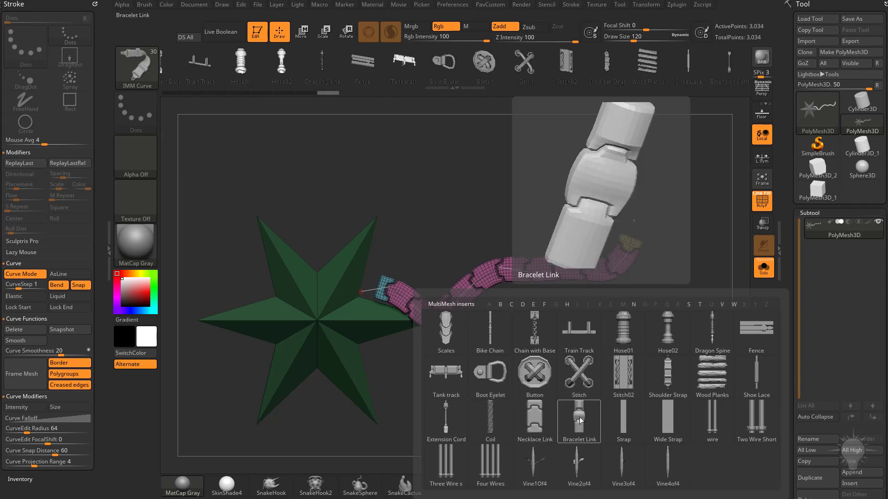
left_click(535, 420)
key("m")
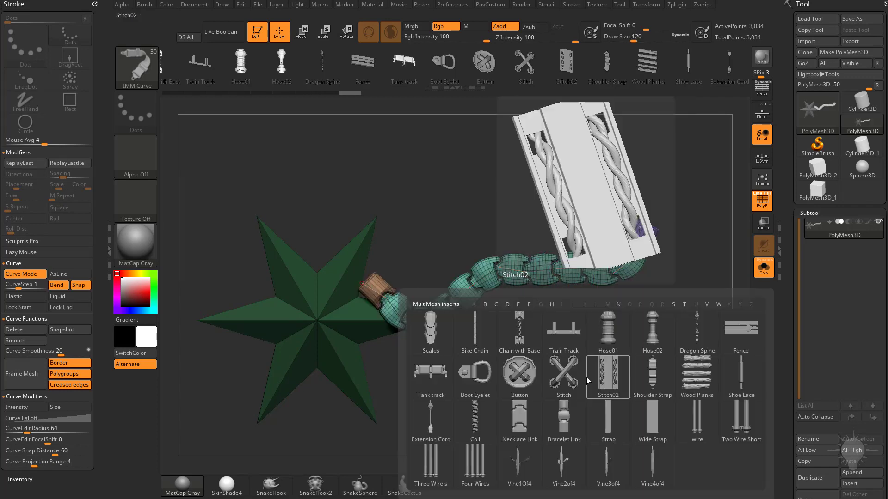
left_click(650, 335)
left_click(579, 269)
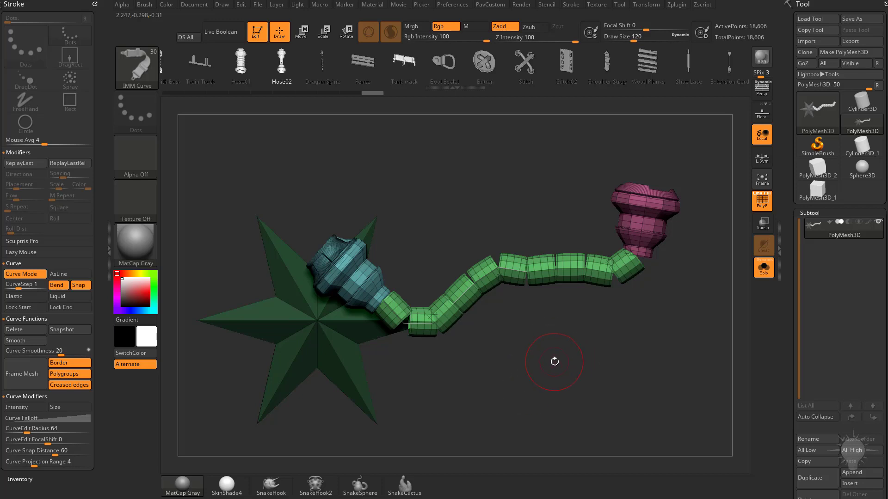
Step: Select the IMM Army Curve brush and replace the hose along the existing curve with its Bike Chain mesh
key("b")
key("i")
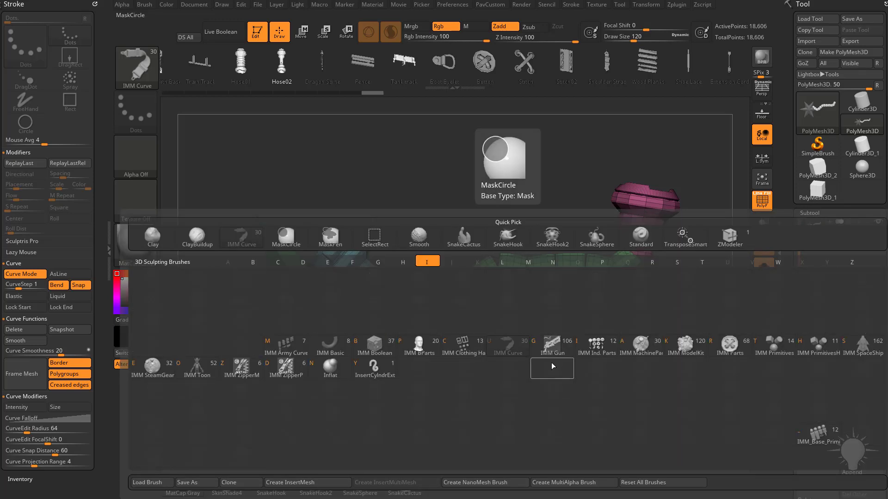
key("m")
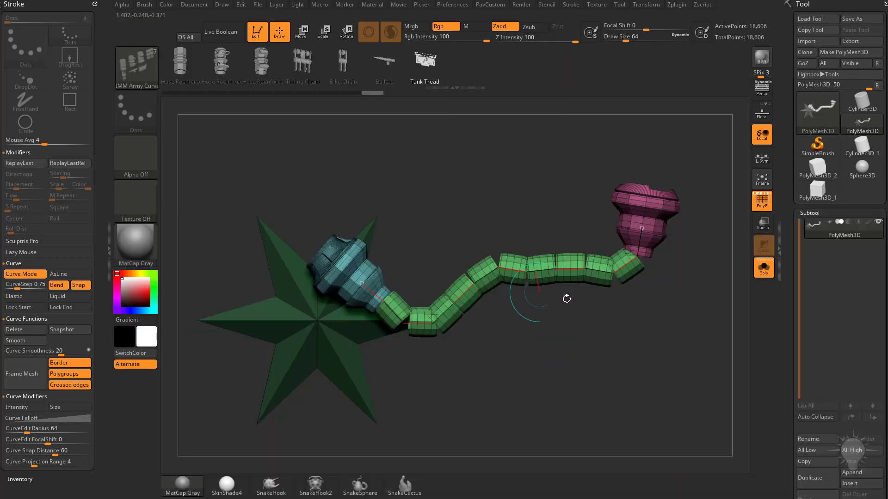
key("m")
left_click(572, 365)
left_click(576, 293)
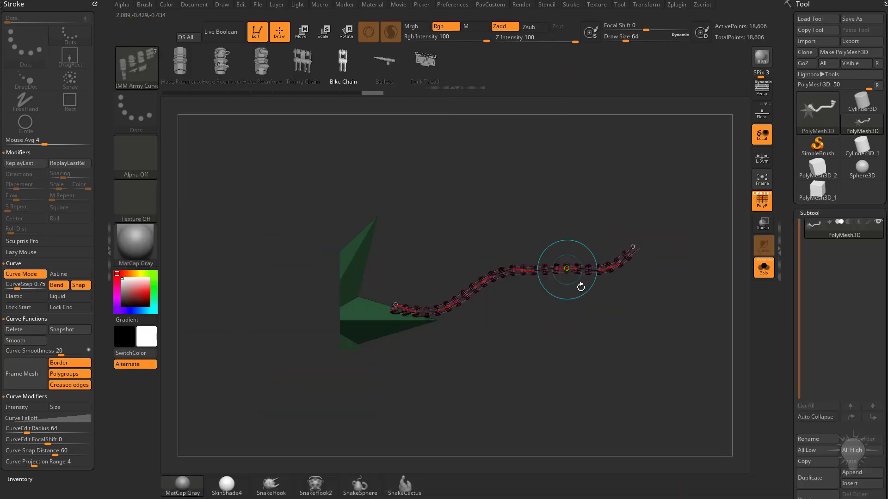
Step: Reshape the bike chain by dragging the curve's end points and enlarge its links with draw size 177
mouse_move(636, 248)
left_mouse_down()
mouse_move(372, 195)
mouse_move(490, 204)
mouse_move(517, 347)
left_mouse_up()
key("s")
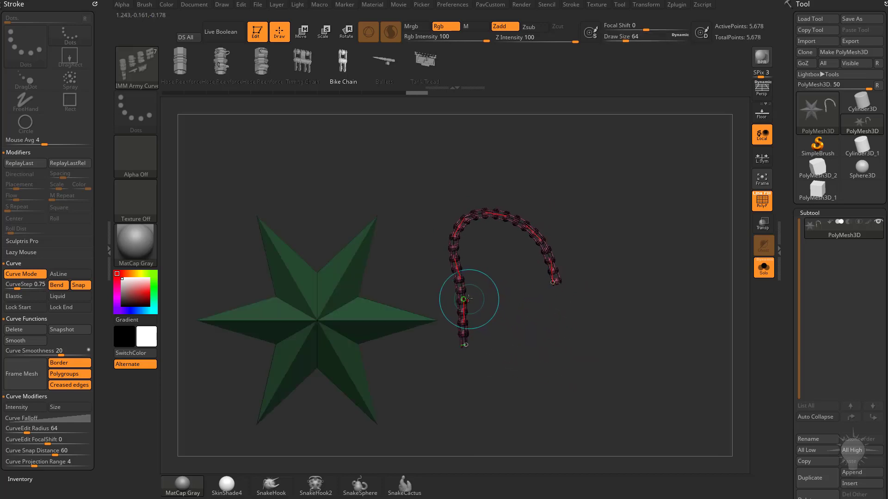
left_click(466, 300)
mouse_move(465, 344)
left_mouse_down()
mouse_move(359, 256)
mouse_move(481, 294)
mouse_move(397, 307)
mouse_move(486, 200)
mouse_move(411, 275)
left_mouse_up()
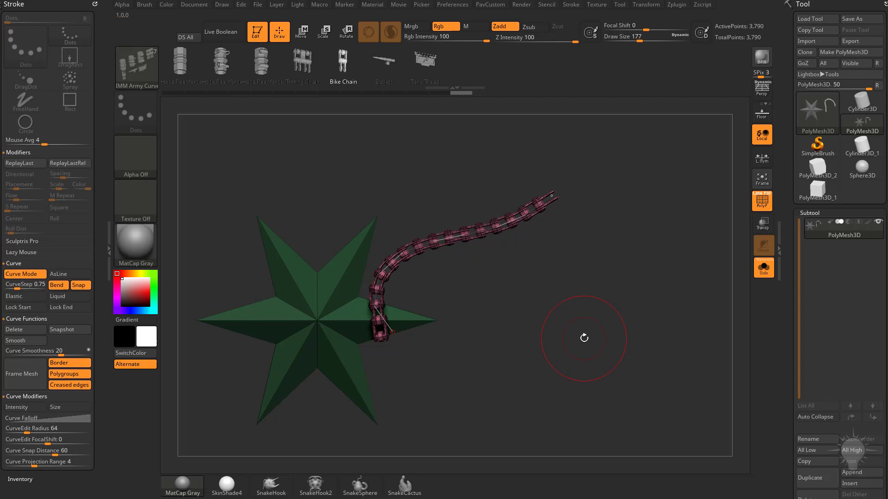
Step: Turn off the polyframe display, set the draw size to 116 and extend the chain's free end into a loop curling back below
left_click(765, 206)
left_click_drag(634, 267, 597, 284, "alt")
key("s")
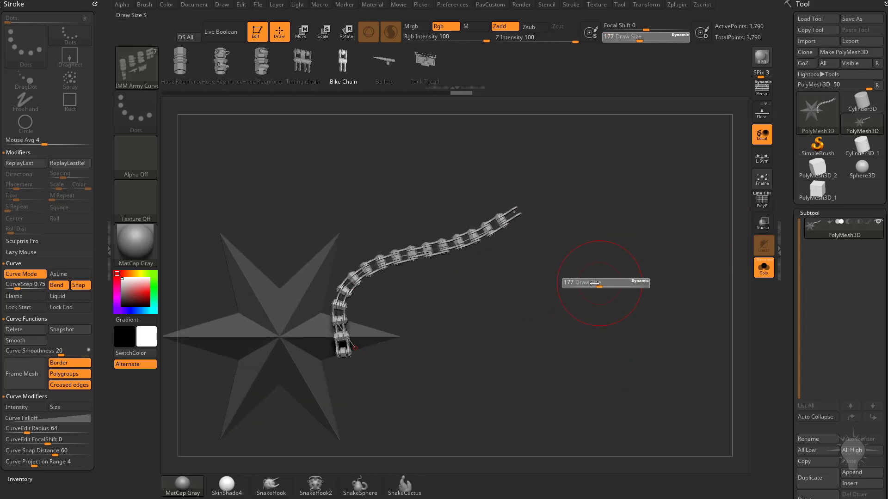
left_click(585, 284)
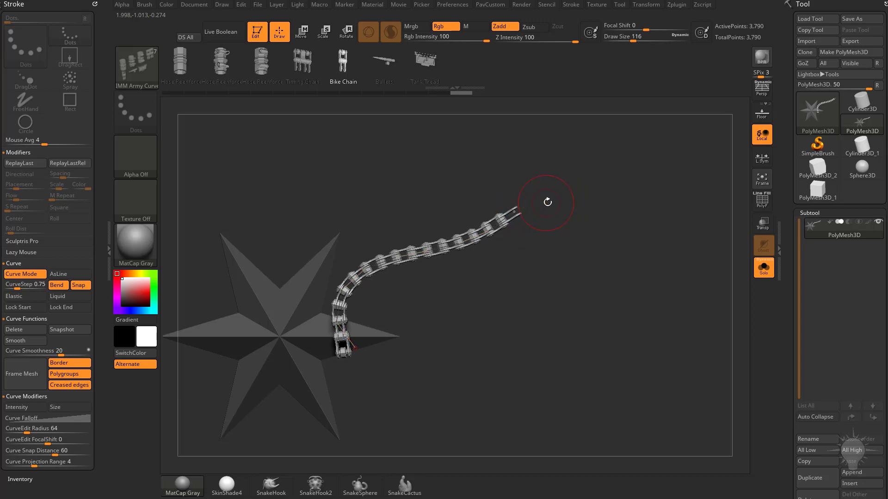
key("]")
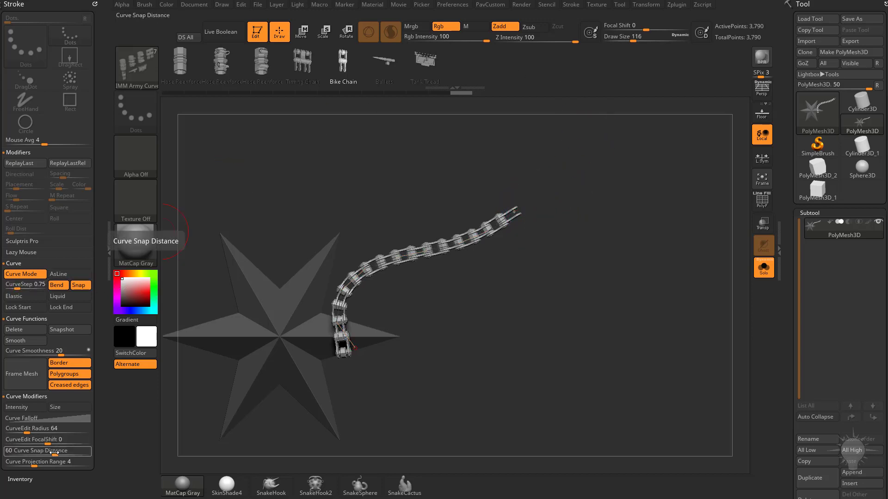
mouse_move(539, 209)
left_mouse_down()
mouse_move(532, 200)
mouse_move(605, 282)
mouse_move(518, 411)
left_mouse_up()
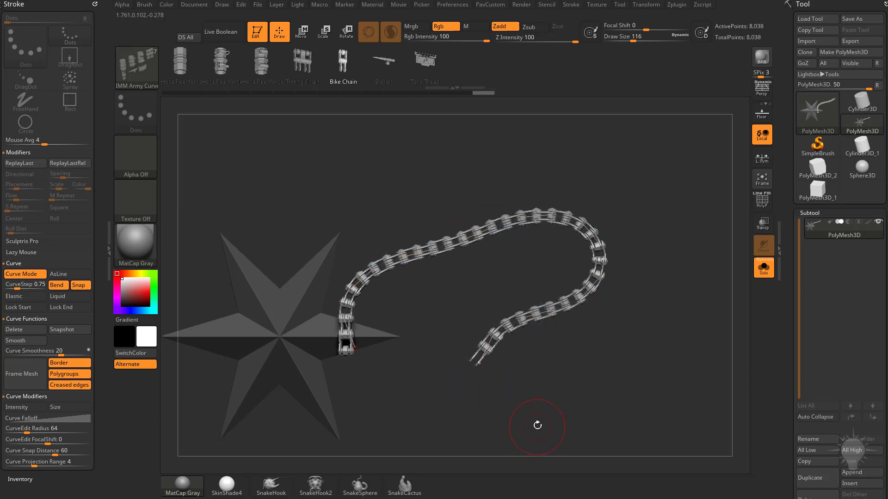
Step: Lock the start and end of the curve and pull the middle of the bike chain into a different arch
left_click(19, 307)
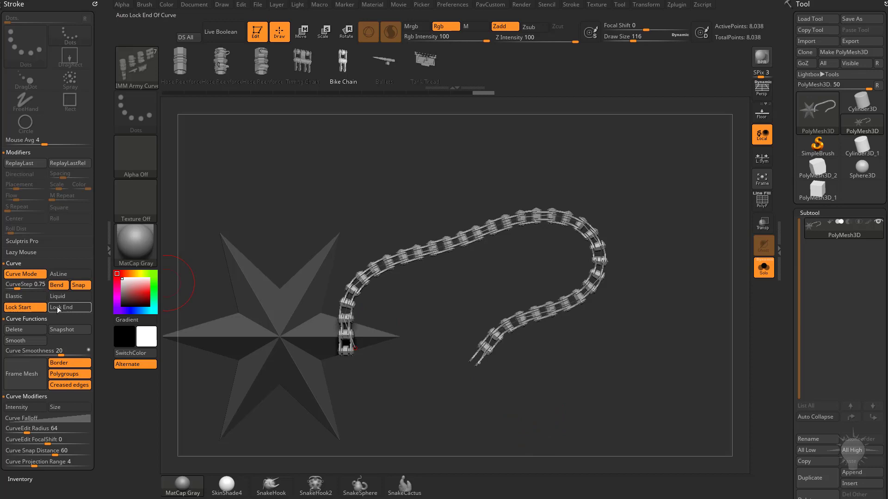
left_click(64, 307)
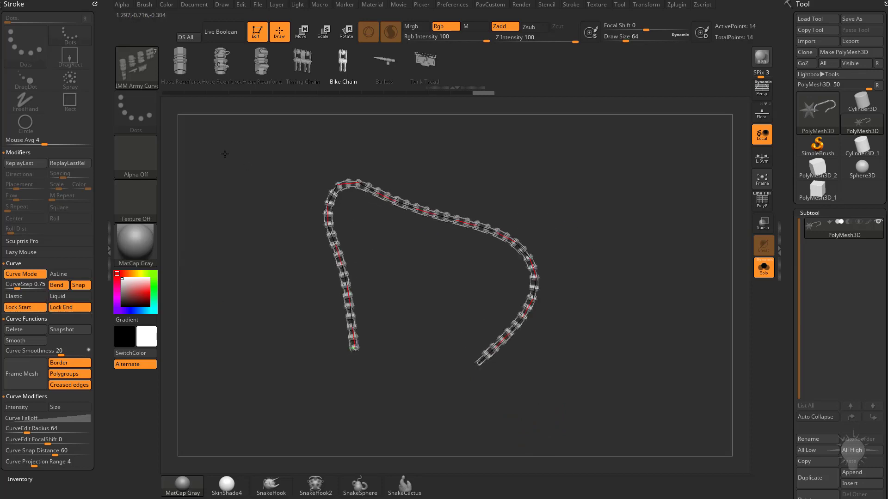
left_click_drag(224, 154, 554, 208)
left_click_drag(469, 289, 241, 94)
Step: Try to replace the bike chain along the curve with the Hose Reenforced mesh and undo the change
left_click(181, 63)
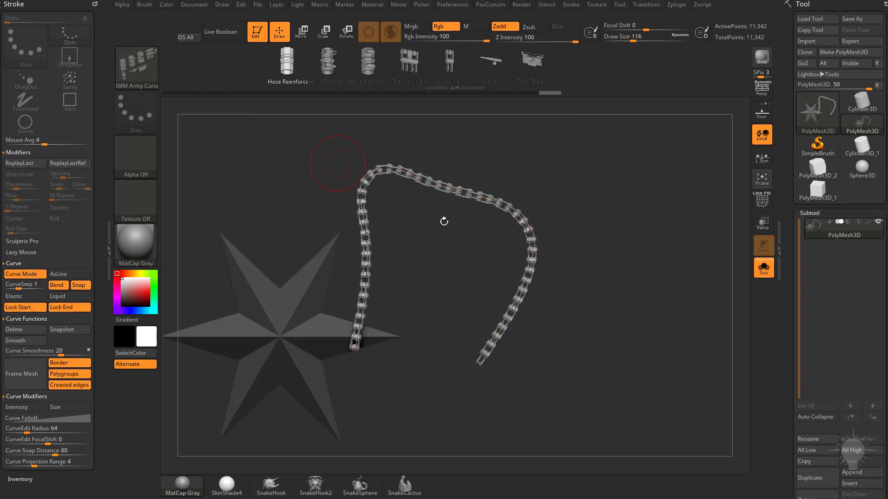
left_click(531, 242)
key("ctrl+z")
key("ctrl+z")
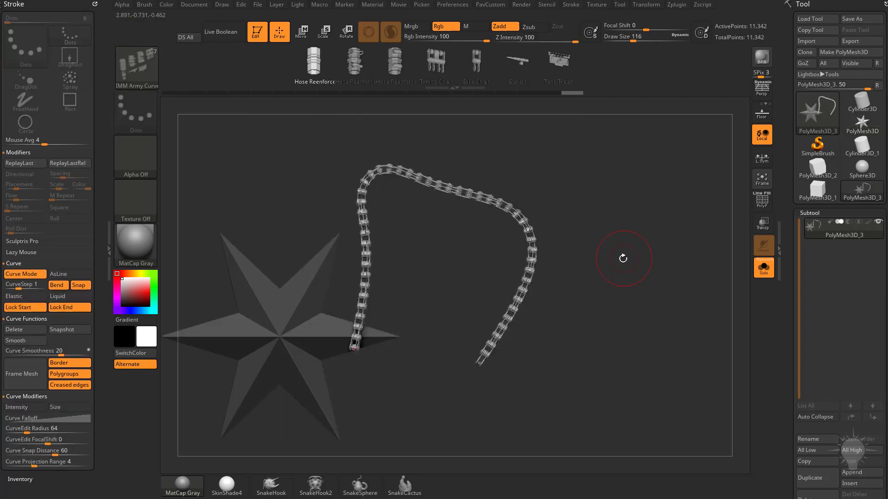
Step: Unlock both curve ends, enable Elastic, and pull the chain's upper bend outward and both of its ends upward
left_click(28, 309)
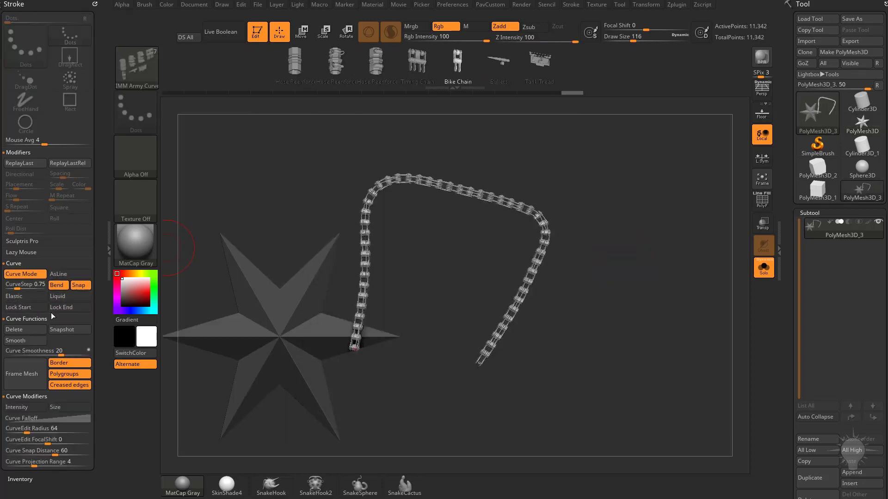
left_click(23, 296)
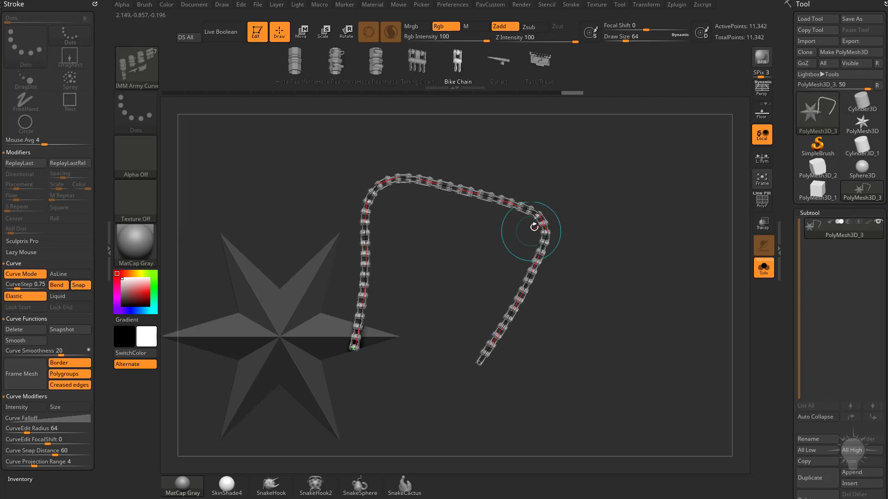
left_click_drag(544, 224, 589, 179)
left_click_drag(541, 201, 488, 163)
left_click_drag(478, 367, 499, 340)
left_click_drag(355, 347, 362, 289)
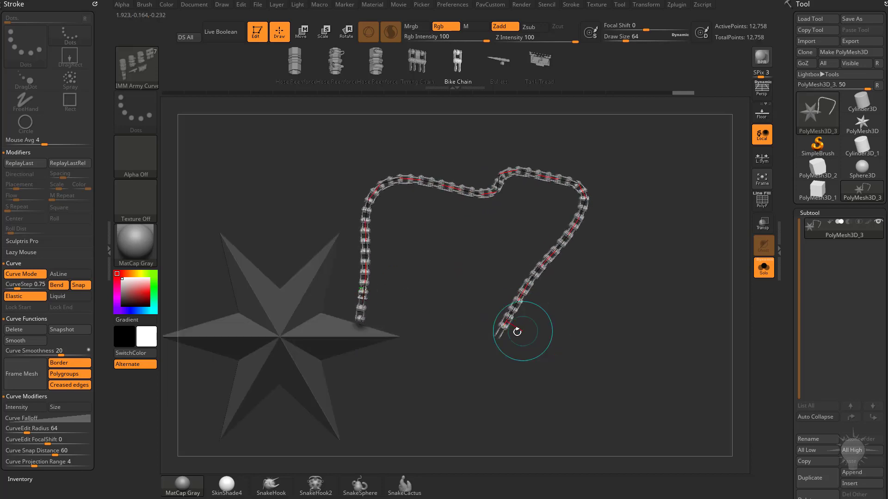
left_click_drag(501, 329, 529, 285)
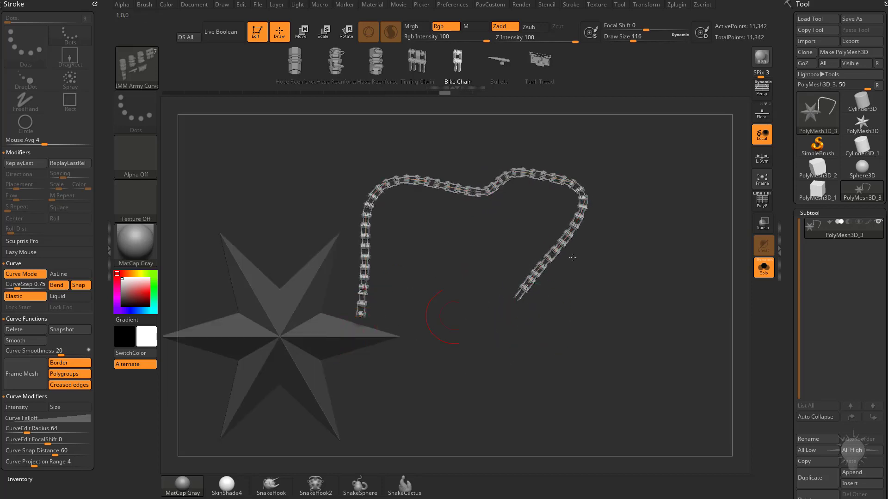
Step: Pull the middle of the elastic chain into a deep zigzag and stretch its far side toward the lower right
left_click_drag(446, 181, 452, 296)
left_click_drag(488, 189, 484, 142)
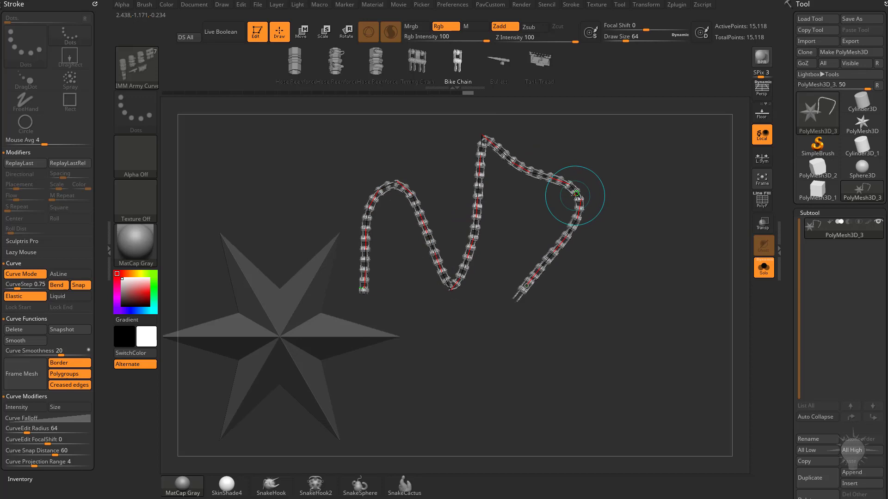
left_click_drag(571, 188, 646, 348)
Step: Switch the curve to Liquid and reshape the chain's lower loop, free end and middle section
left_click(69, 296)
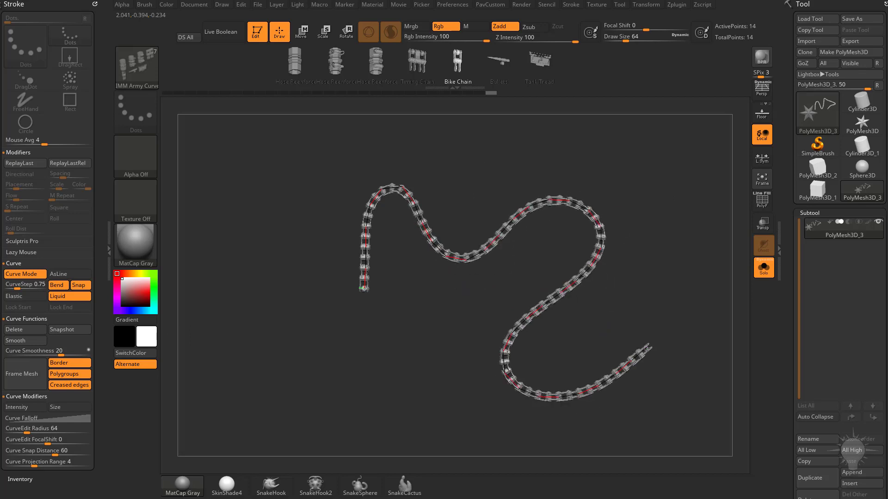
mouse_move(506, 374)
left_mouse_down()
mouse_move(461, 362)
mouse_move(421, 435)
mouse_move(435, 448)
mouse_move(535, 432)
left_mouse_up()
mouse_move(648, 349)
left_mouse_down()
mouse_move(484, 413)
mouse_move(407, 385)
mouse_move(596, 280)
mouse_move(508, 218)
mouse_move(531, 232)
mouse_move(517, 336)
mouse_move(595, 375)
left_mouse_up()
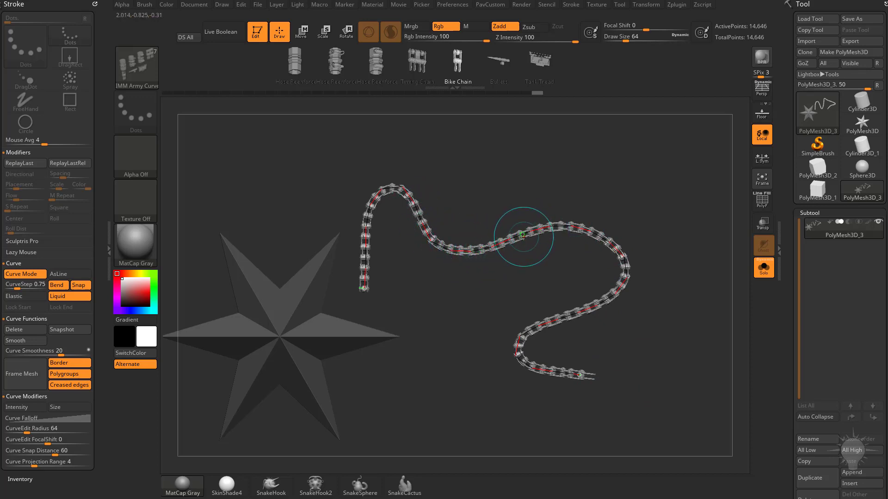
left_click_drag(521, 237, 526, 241)
Step: Set the curve edit radius to 120, reshape the chain's far half into a short tail and adjust its middle dip
key("s")
mouse_move(523, 238)
left_mouse_down()
mouse_move(508, 235)
mouse_move(480, 254)
mouse_move(533, 229)
left_mouse_up()
left_click_drag(553, 226, 570, 226)
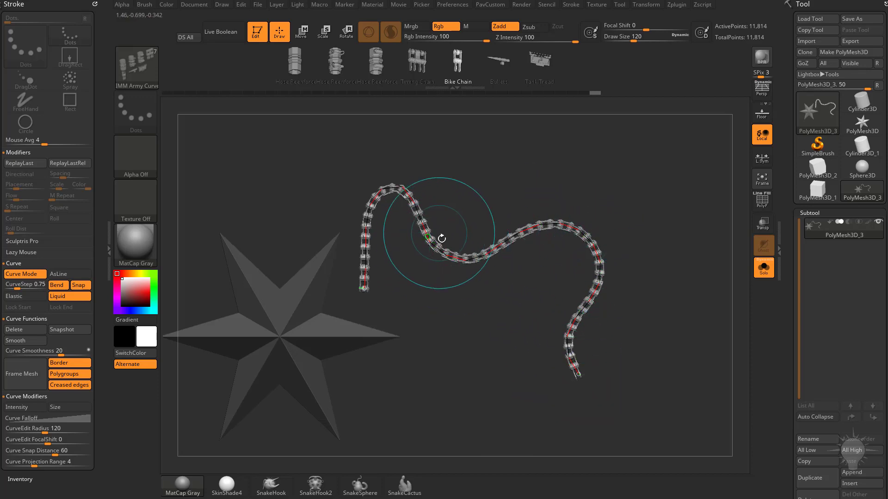
left_click_drag(437, 249, 445, 253)
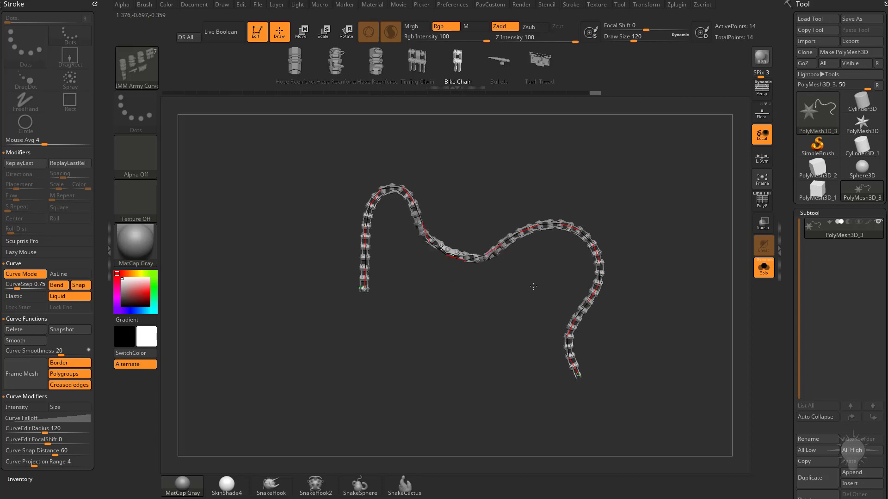
left_click_drag(471, 300, 481, 298, "shift")
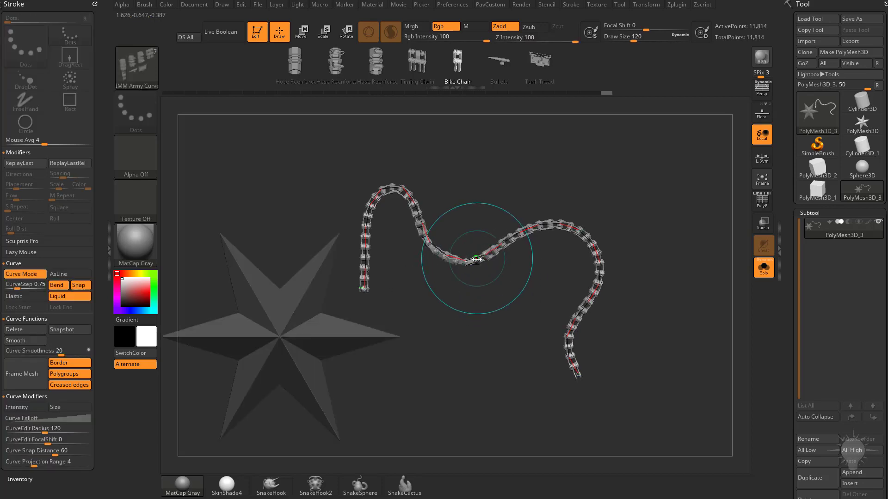
Step: Adjust the chain's far arch with a curve edit radius of 256, and reduce the radius to 37
key("s")
left_click_drag(476, 259, 490, 258)
left_click_drag(547, 224, 584, 245)
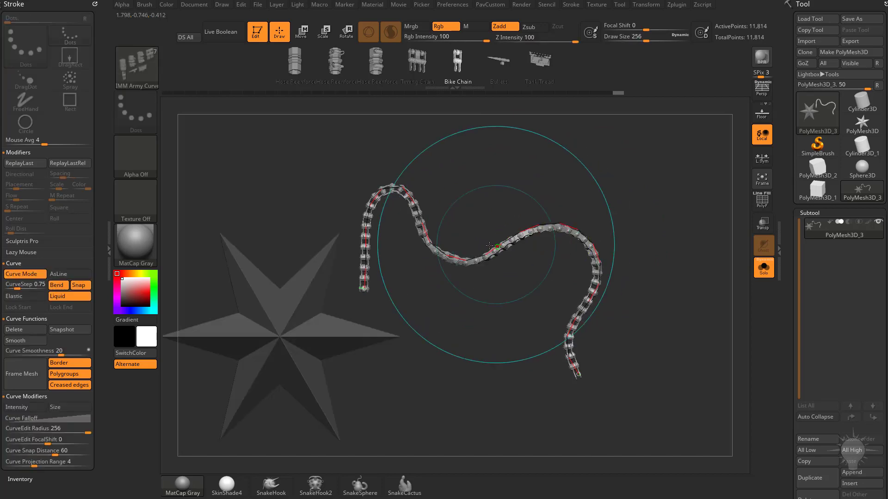
key("s")
mouse_move(490, 249)
left_mouse_down()
mouse_move(465, 249)
mouse_move(427, 231)
left_mouse_up()
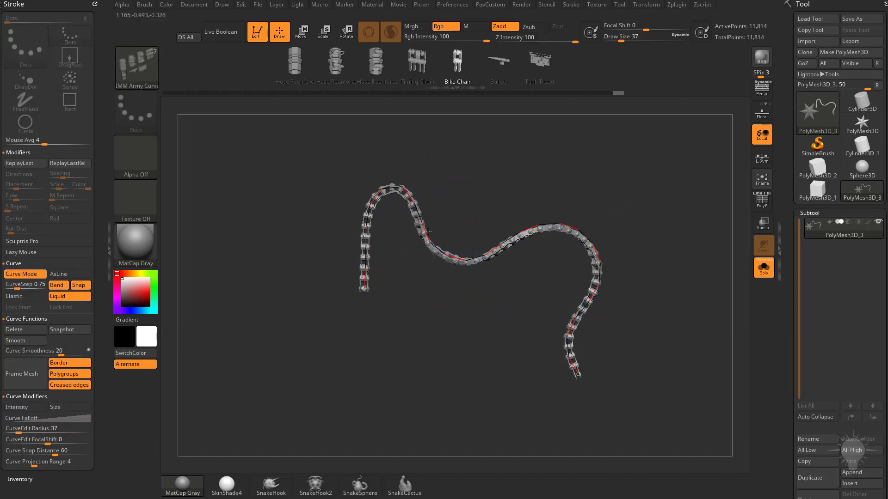
left_click_drag(455, 273, 456, 273)
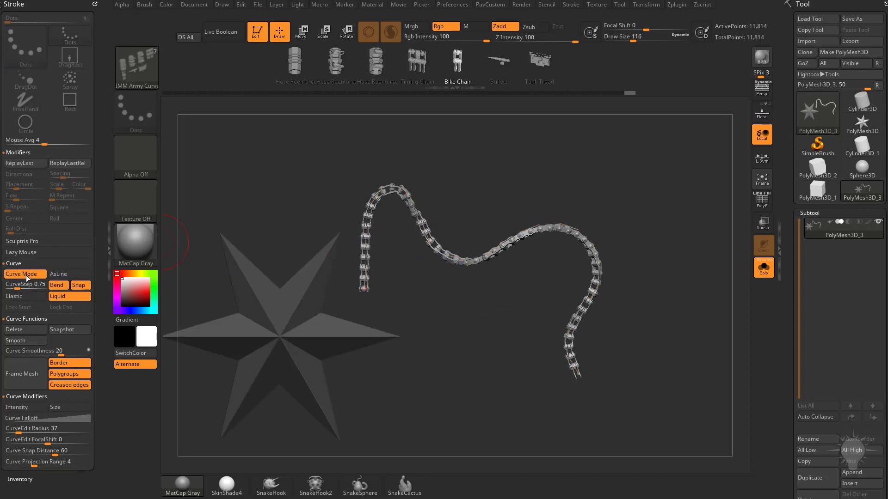
Step: Smooth the existing chain curve into a simple arch and undo the overlapping mesh updates made along the way
left_click(25, 341)
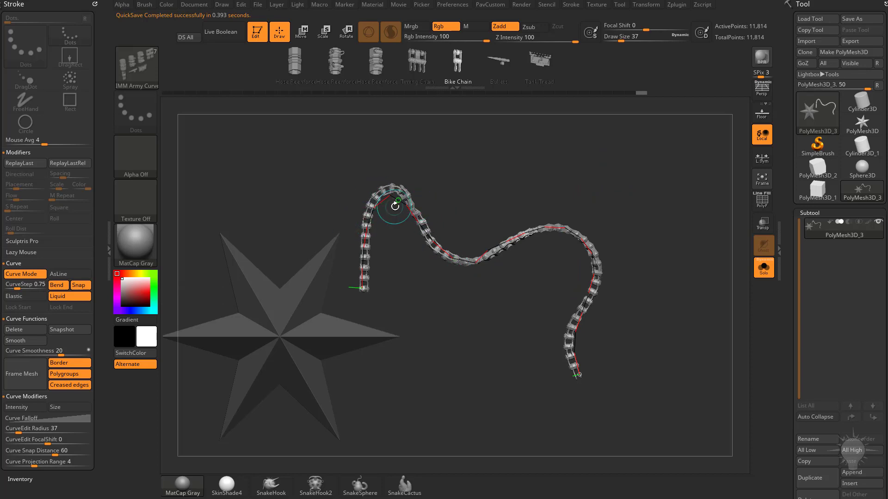
left_click(400, 203)
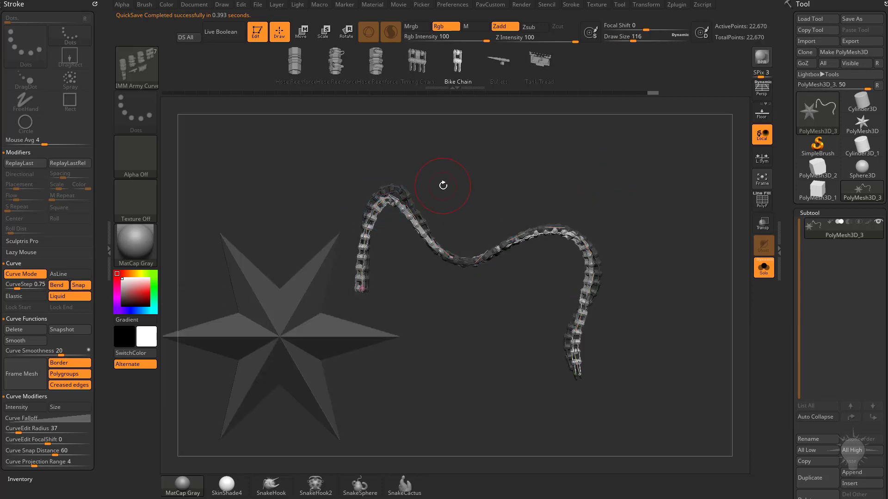
key("ctrl+z")
left_click(414, 208)
key("ctrl+z")
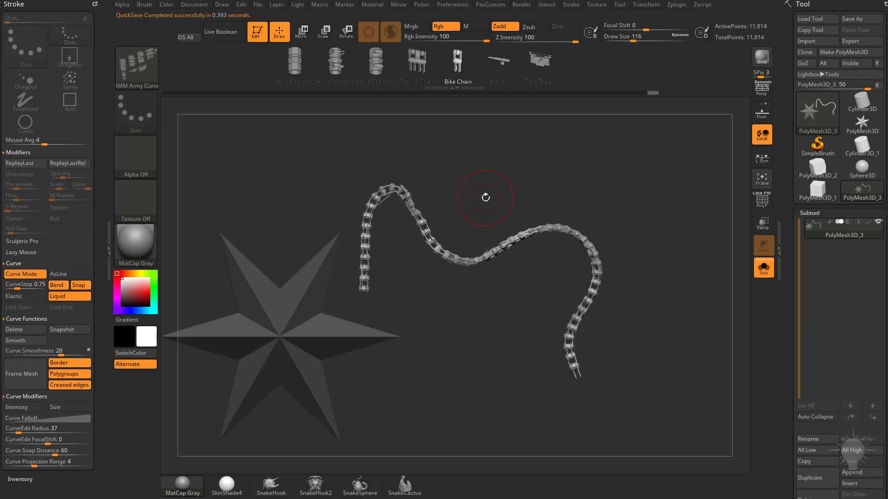
key("ctrl+z")
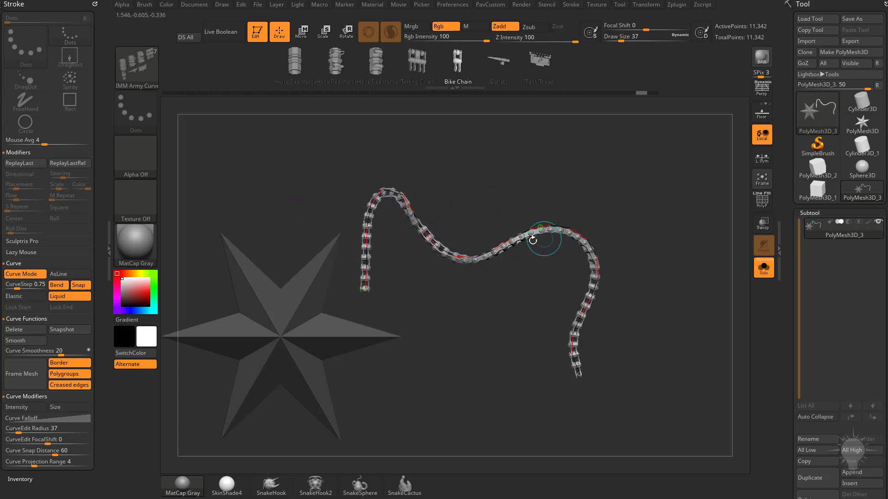
left_click_drag(425, 233, 497, 234)
Step: Draw a second, wavy bike chain above the arched one and smooth it into a nearly straight run
left_click_drag(343, 190, 287, 258)
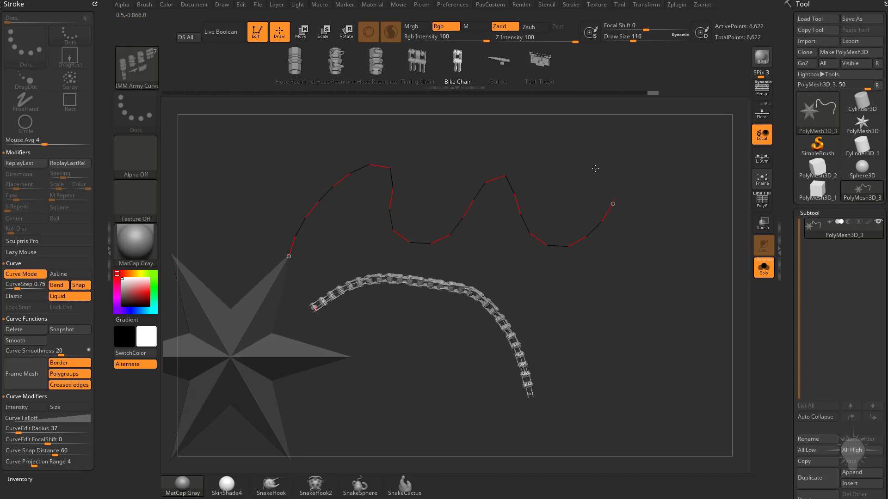
left_click_drag(595, 168, 599, 171)
left_click_drag(627, 291, 651, 343, "alt")
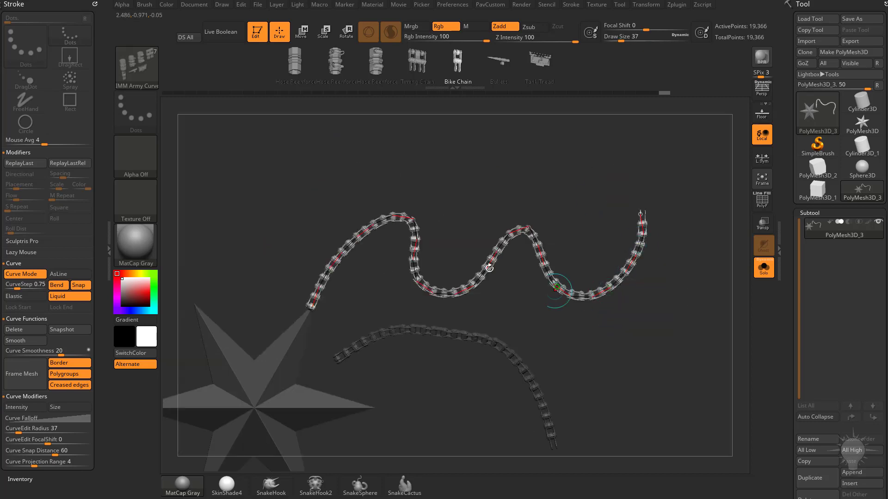
mouse_move(343, 256)
left_mouse_down("shift")
mouse_move(568, 266)
mouse_move(474, 273)
mouse_move(571, 235)
mouse_move(502, 257)
left_mouse_up("shift")
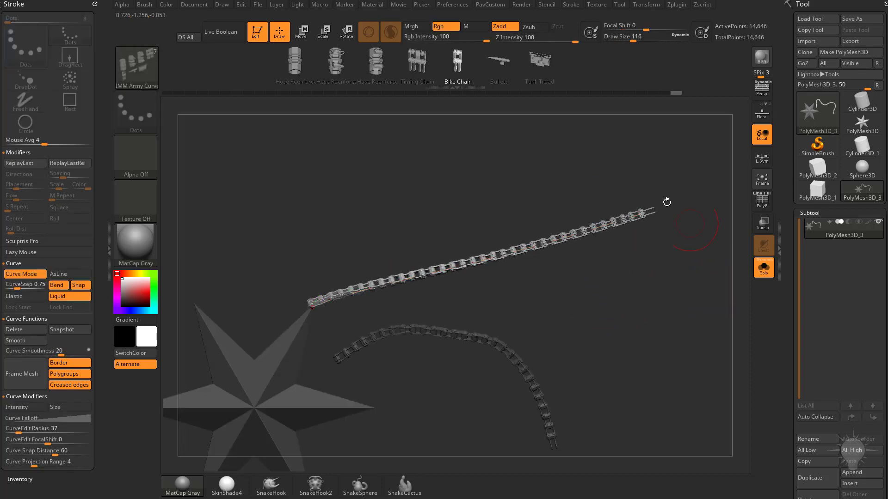
Step: Turn on AsLine and draw four straight bike chains fanning out at different angles from around the star
left_click(57, 274)
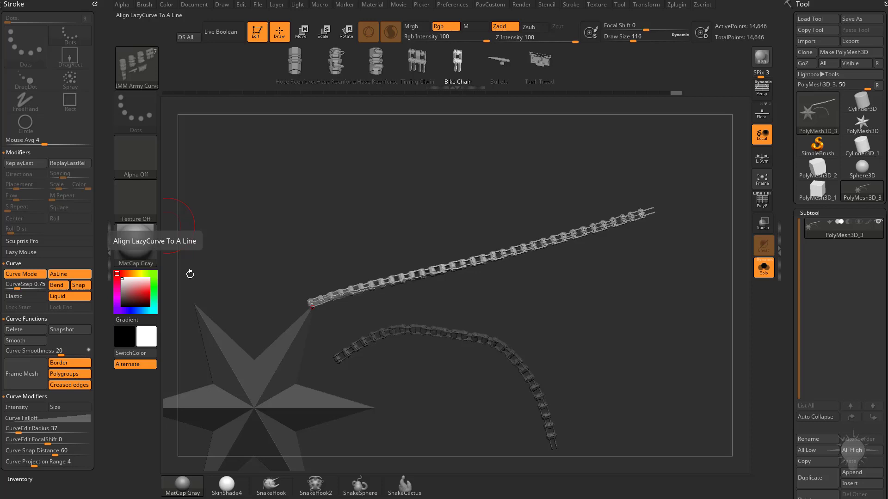
left_click_drag(290, 188, 308, 147)
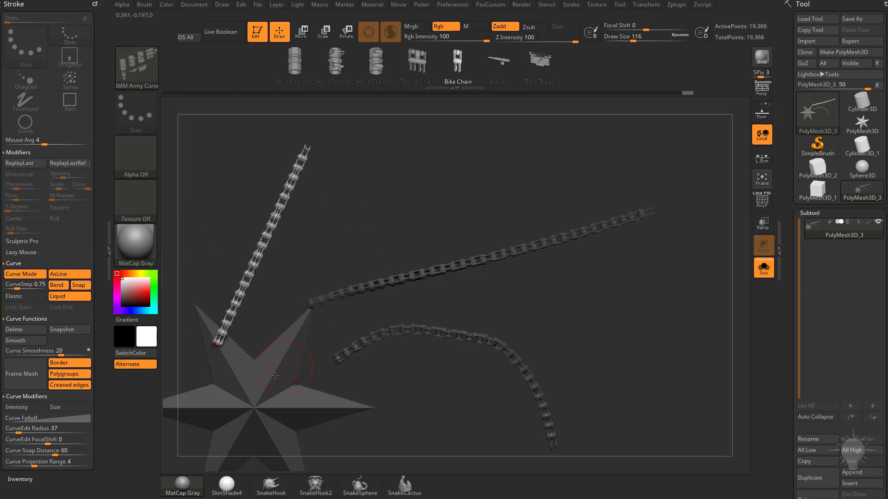
left_click_drag(275, 376, 429, 135)
left_click_drag(302, 394, 603, 212)
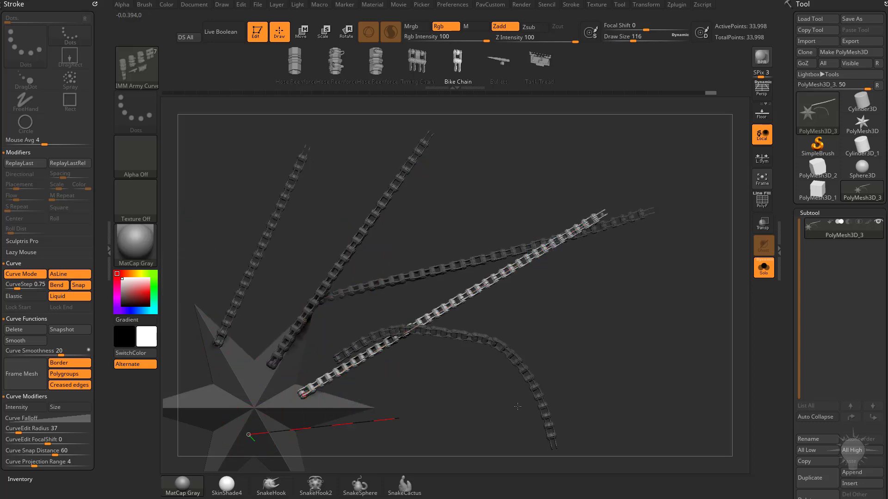
left_click_drag(517, 407, 632, 373)
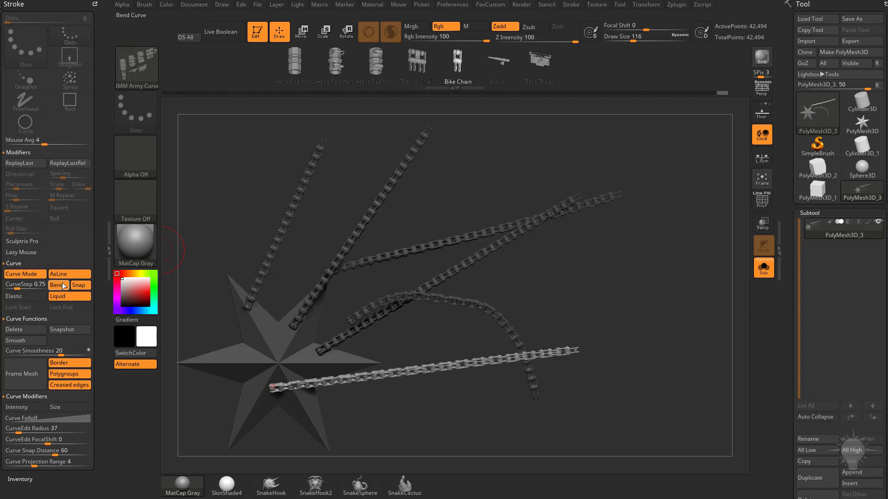
Step: Turn off AsLine, draw a long freehand chain ending in a spiral, and smooth it into a gentle S-curve
left_click(58, 274)
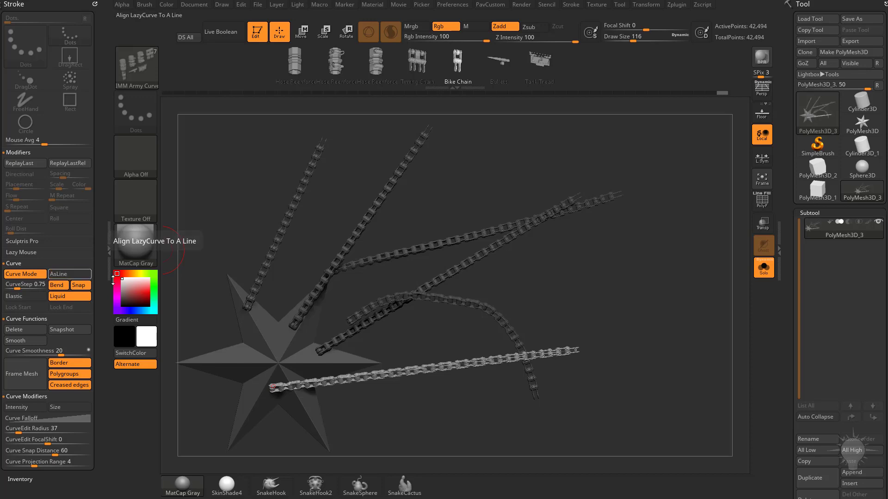
left_click_drag(591, 253, 614, 257)
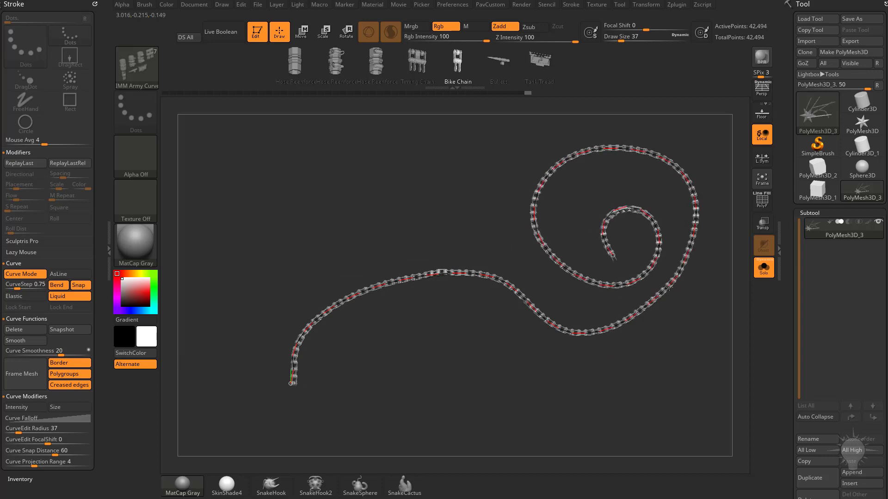
mouse_move(670, 288)
left_mouse_down("shift")
mouse_move(690, 203)
mouse_move(567, 172)
mouse_move(563, 225)
mouse_move(629, 160)
mouse_move(666, 283)
mouse_move(490, 282)
mouse_move(332, 319)
mouse_move(463, 296)
left_mouse_up("shift")
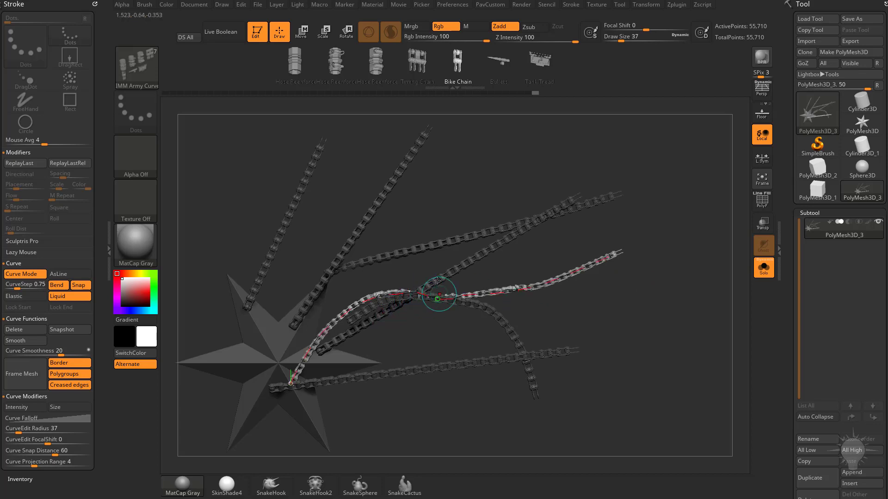
Step: Turn off curve Snap and smooth the middle of the newest chain further
left_click(80, 286)
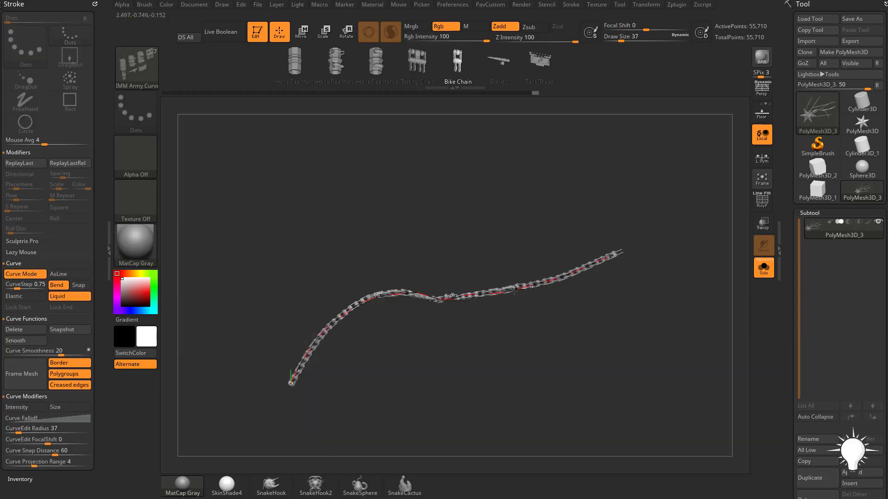
mouse_move(476, 292)
left_mouse_down()
mouse_move(587, 265)
mouse_move(379, 312)
mouse_move(356, 325)
mouse_move(595, 261)
left_mouse_up()
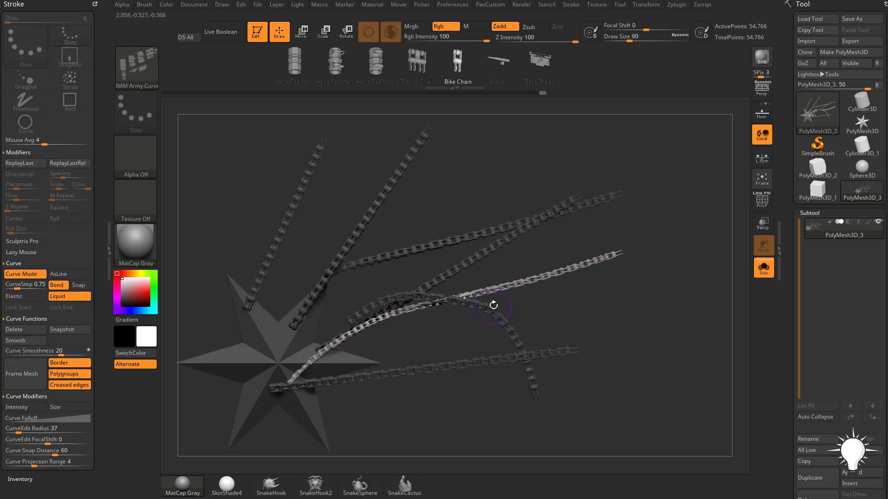